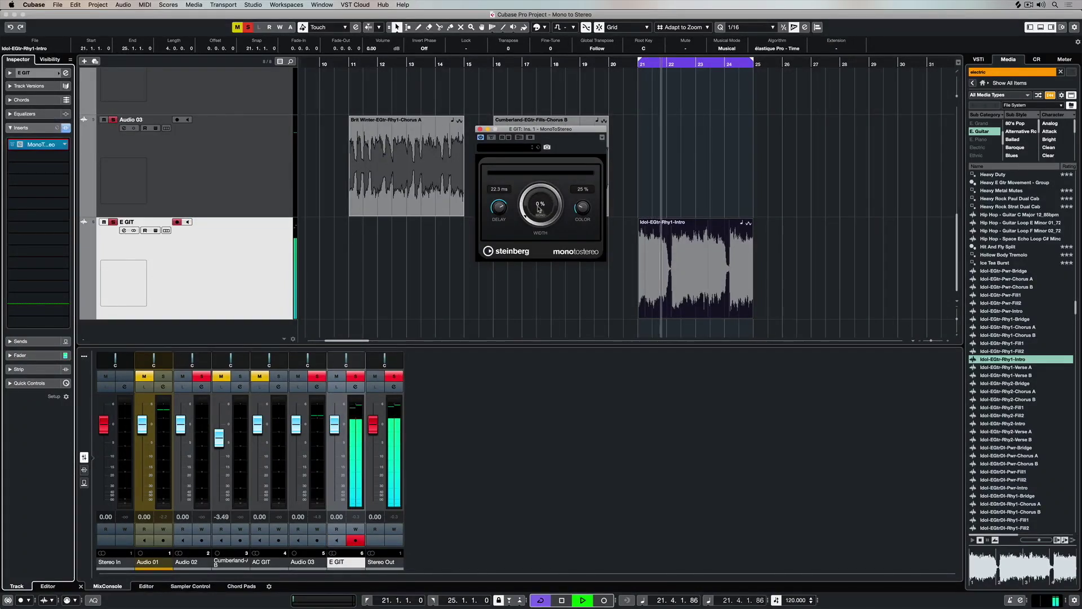
Raise the MonoToStereo width on the E GIT track to 200% and set its color to 53%
drag(538, 209, 554, 92)
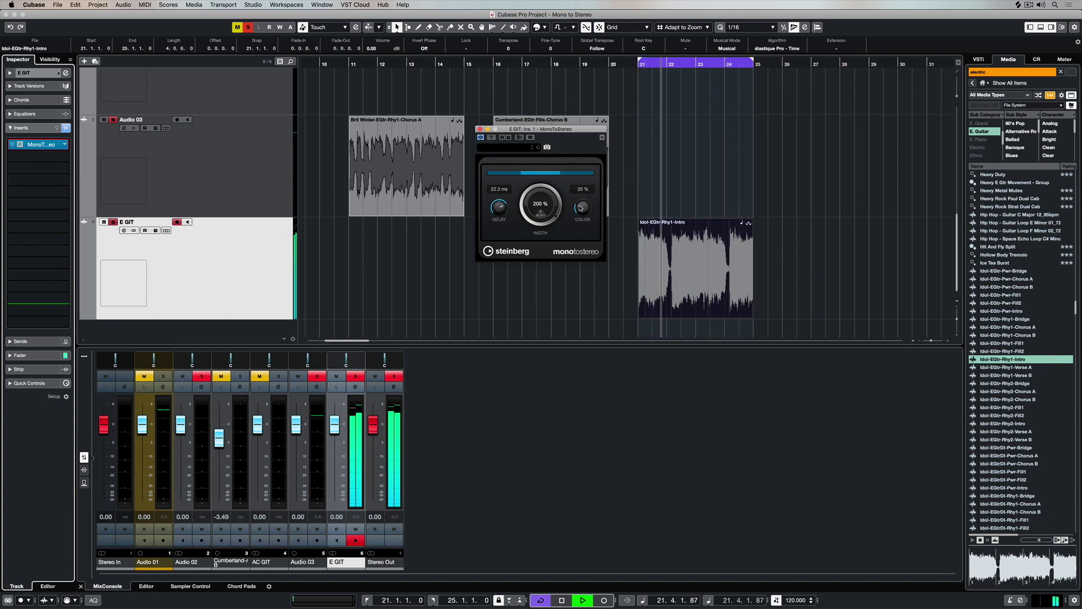
mouse_move(582, 209)
mouse_down()
mouse_move(592, 162)
mouse_move(580, 202)
mouse_up()
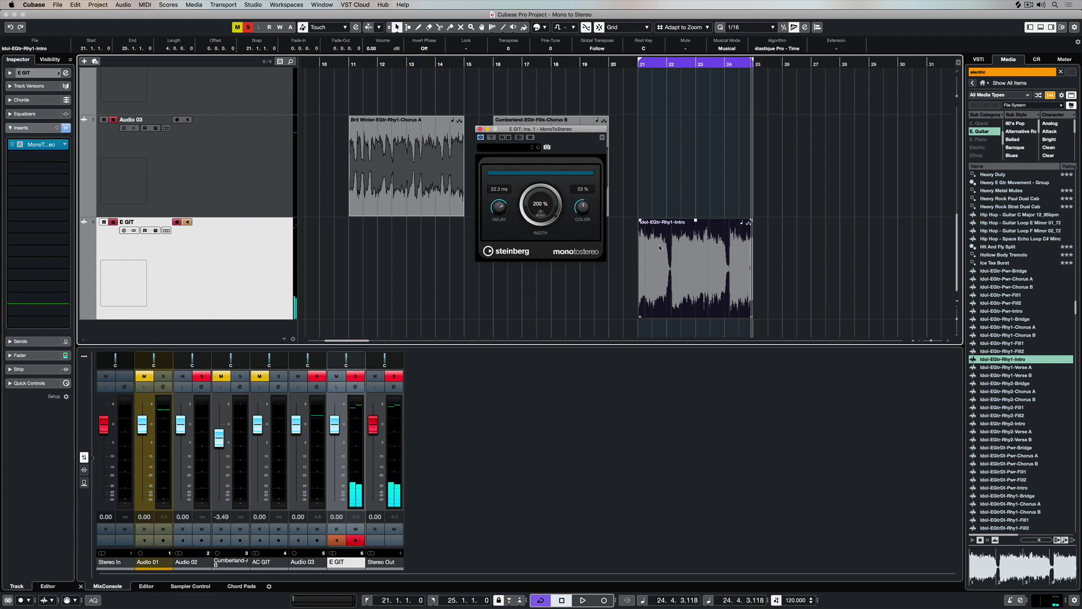
Return the Idol-EGtr-Rhy1-Intro clip to the Audio 03 track, lower the MonoToStereo width to 10% and uncover the clips behind the plug-in window
drag(652, 244, 653, 142)
drag(545, 204, 511, 372)
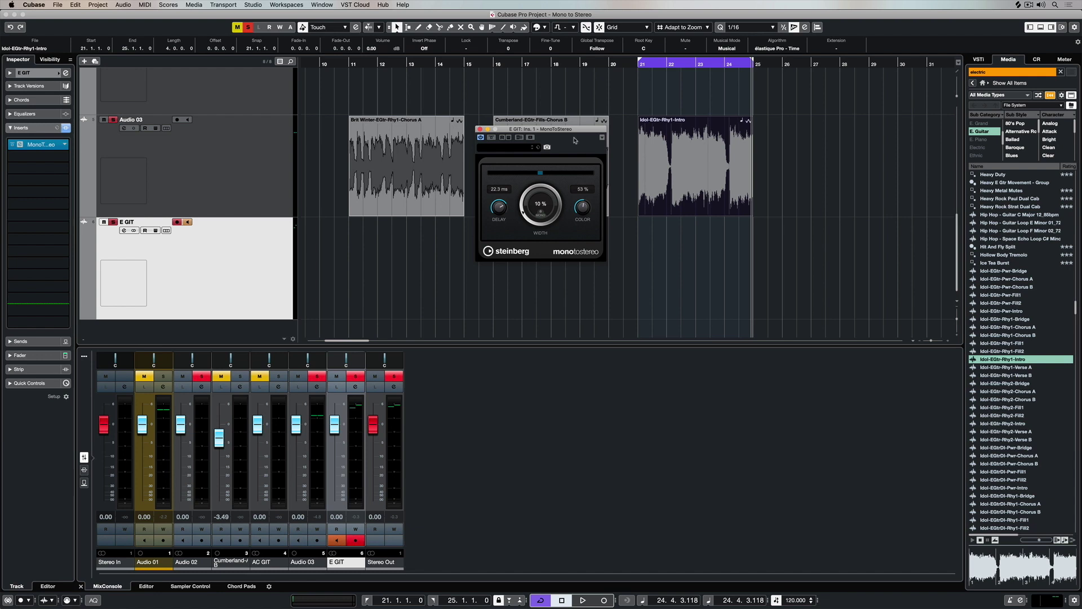
drag(562, 136, 851, 132)
Listen to the three guitar clips on the Audio 03 track one after another without the effect
click(229, 151)
click(410, 142)
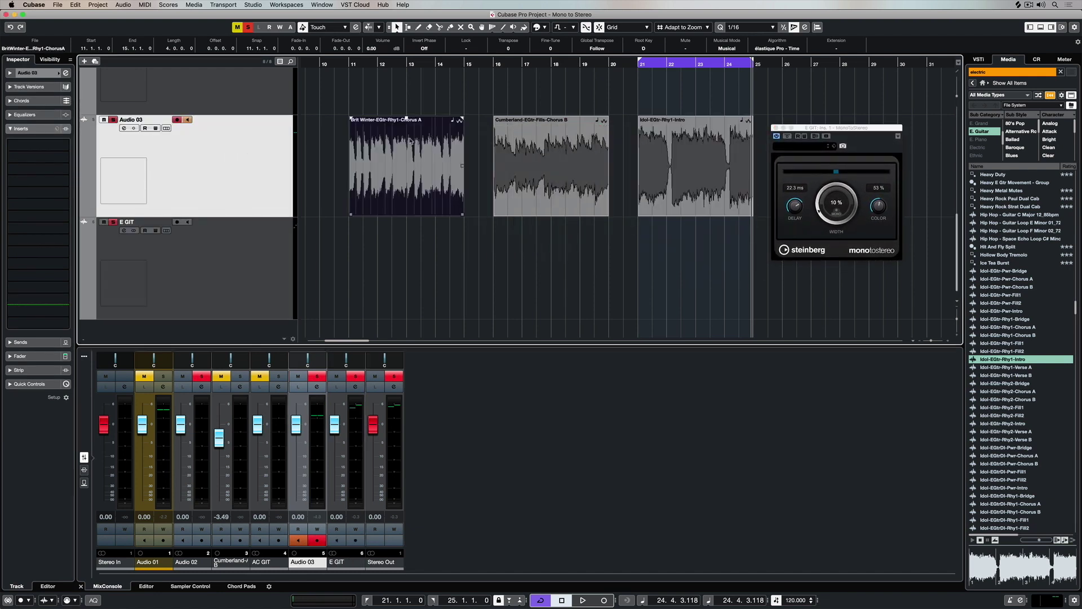
key(alt+space)
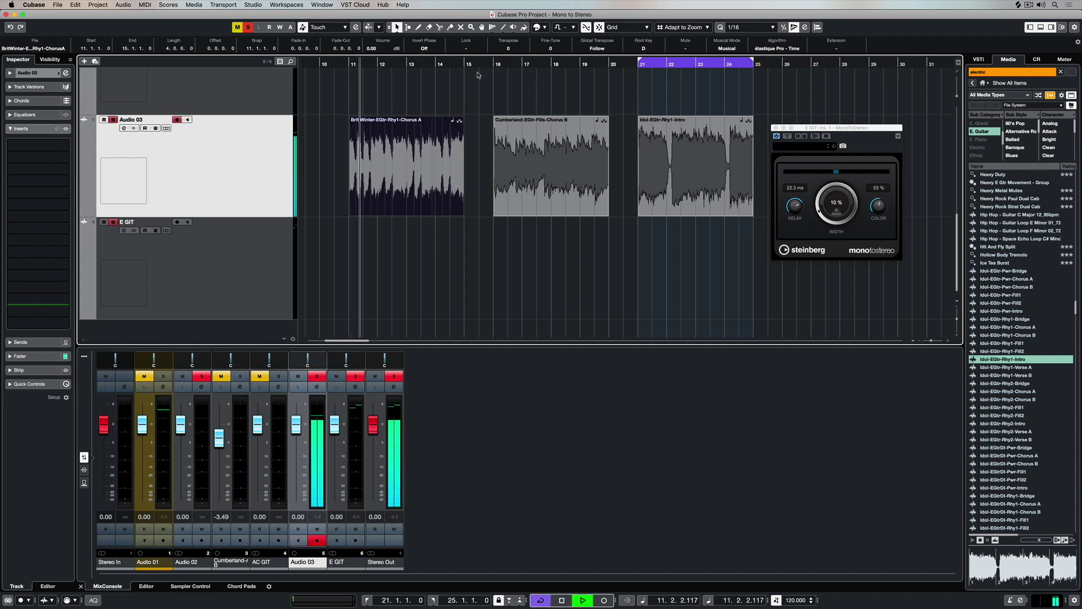
click(493, 63)
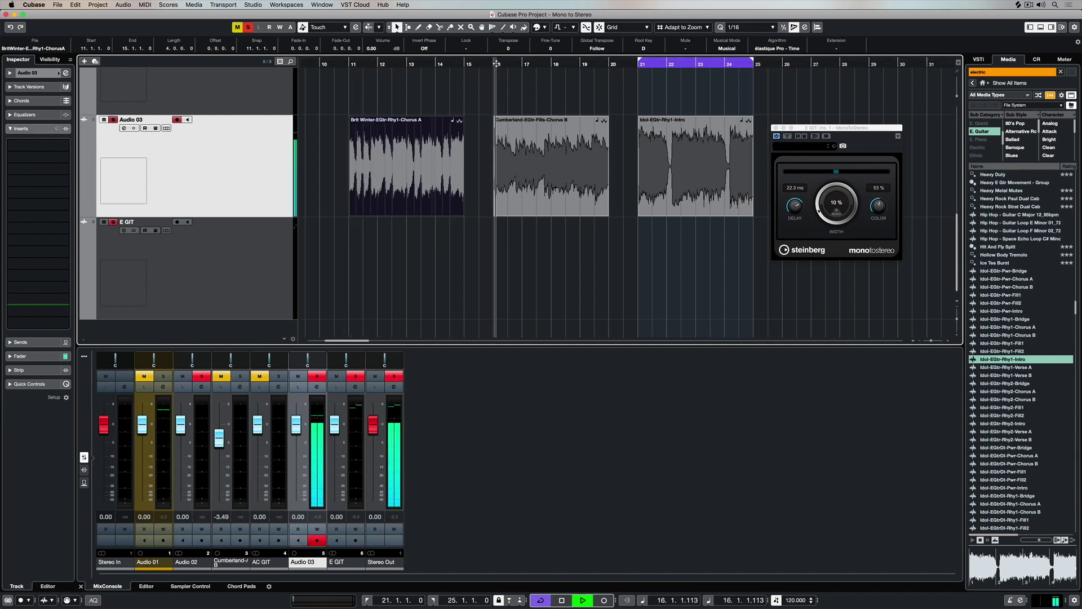
click(650, 65)
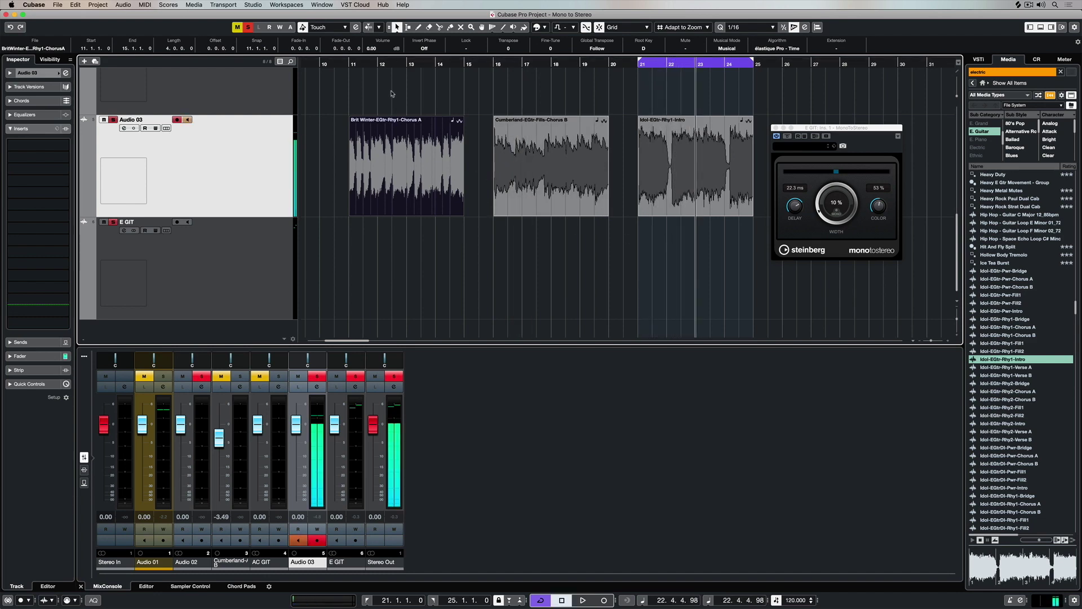
Move the Cumberland-EGtr-Fills-Chorus B clip to the E GIT track during playback and replay it from bar 16
click(531, 66)
key(space)
drag(524, 152, 523, 239)
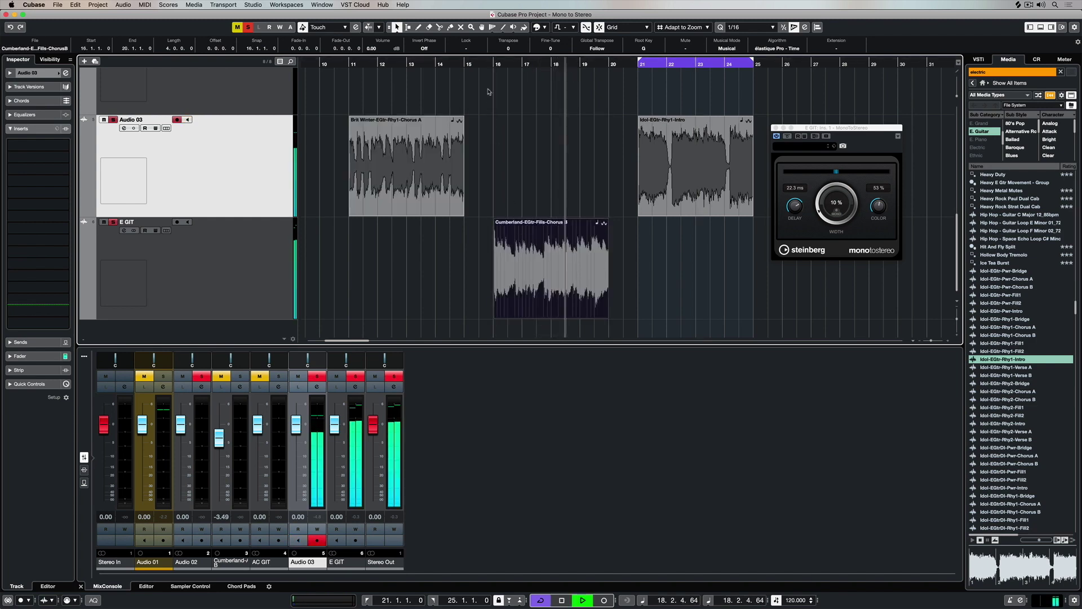
click(494, 63)
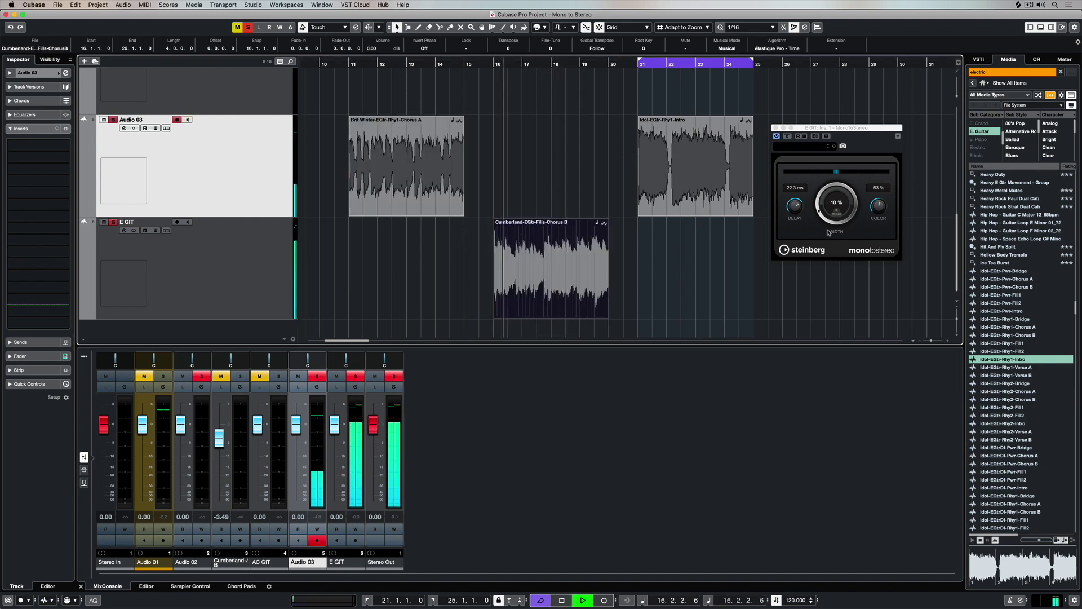
Loop the Cumberland clip while setting MonoToStereo on E GIT to 200% width, 78% color and maximum delay
drag(835, 204, 824, 2)
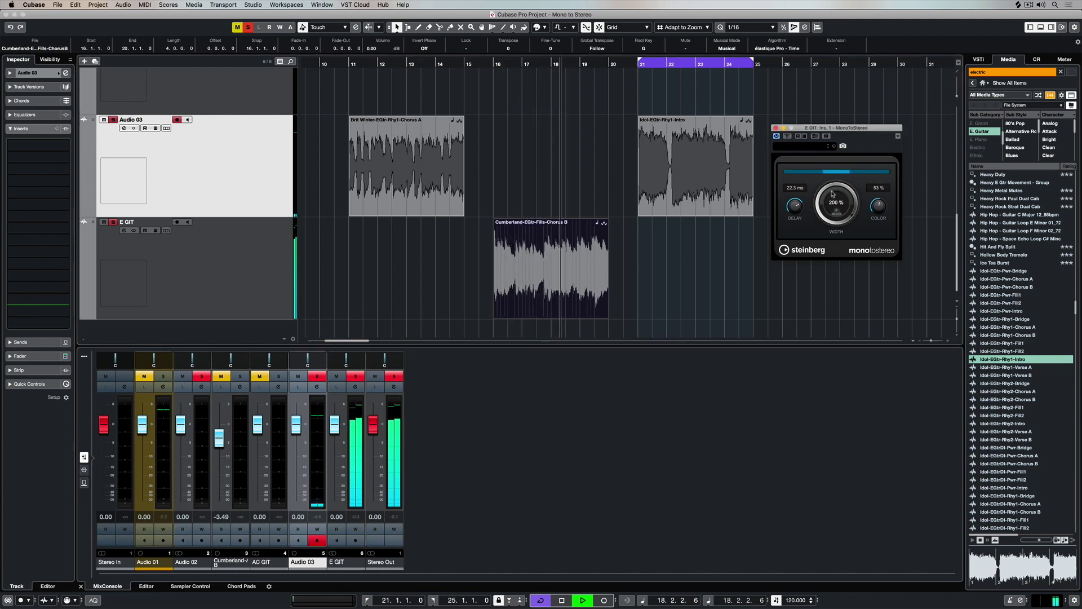
key(p)
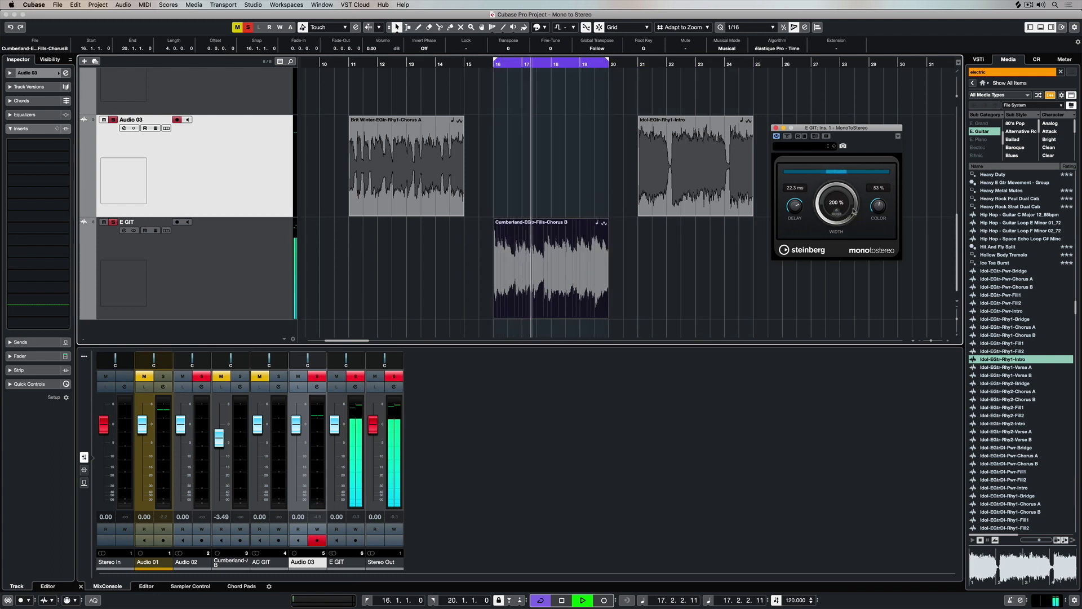
drag(877, 208, 883, 183)
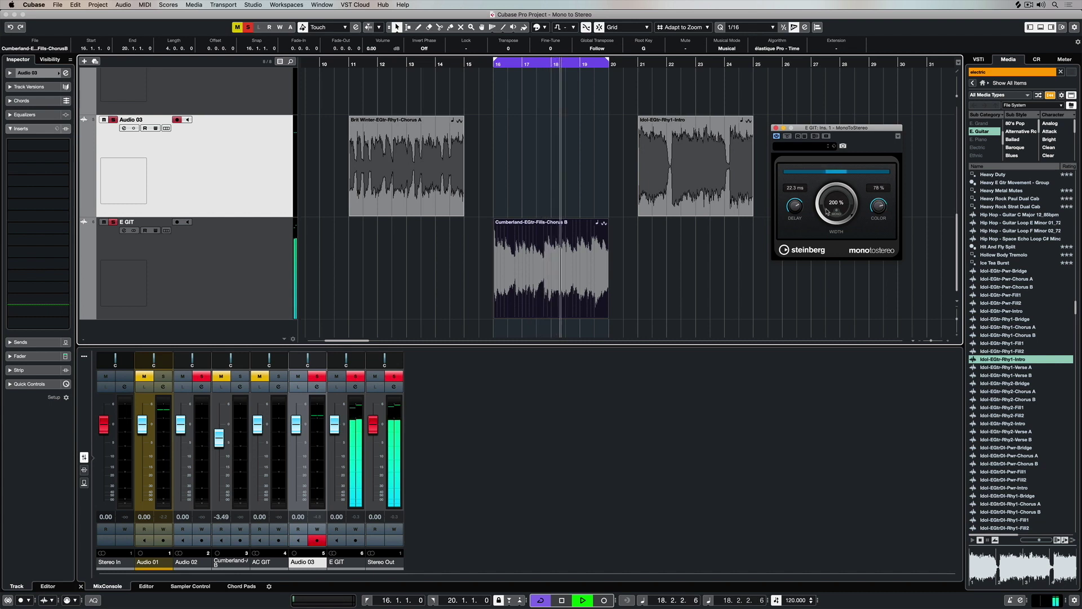
drag(795, 206, 793, 161)
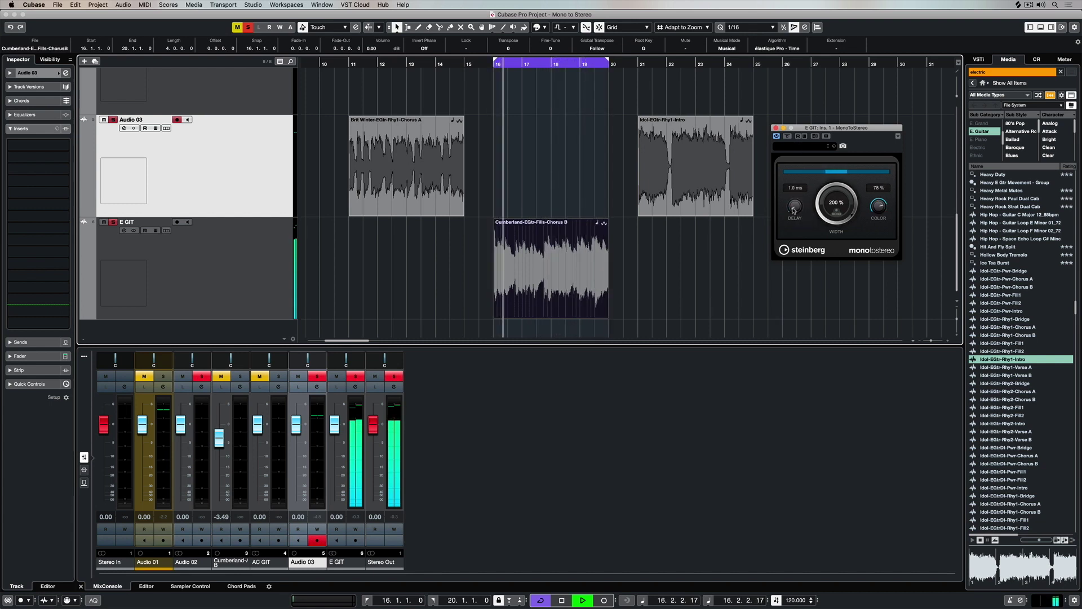
drag(795, 210, 806, 96)
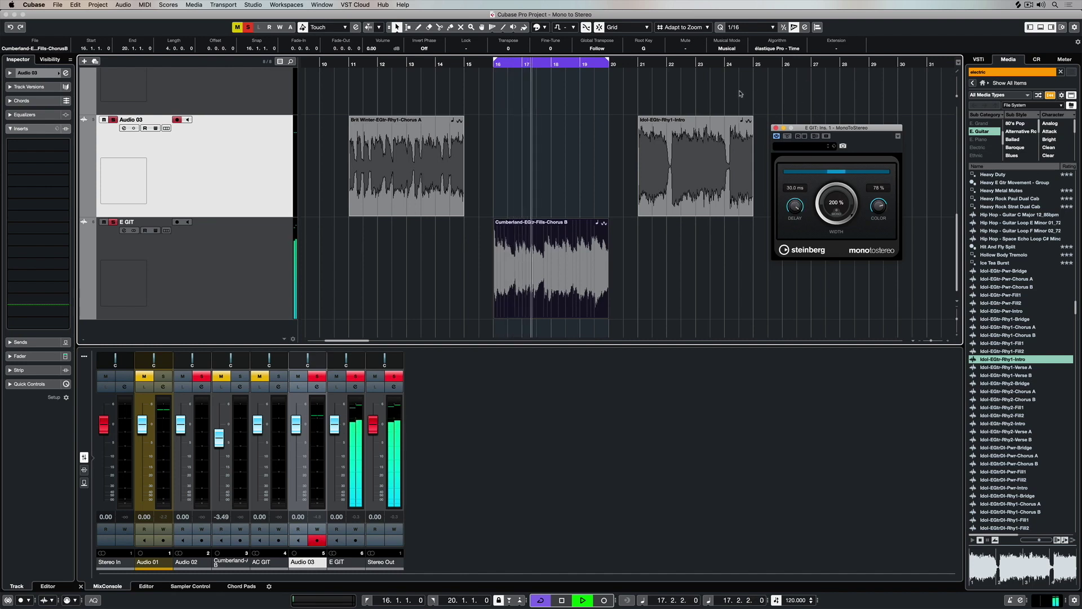
key(space)
Loop the Brit Winter-EGtr-Rhy1-Chorus A clip and move it from Audio 03 to the E GIT track to compare the sound
click(363, 64)
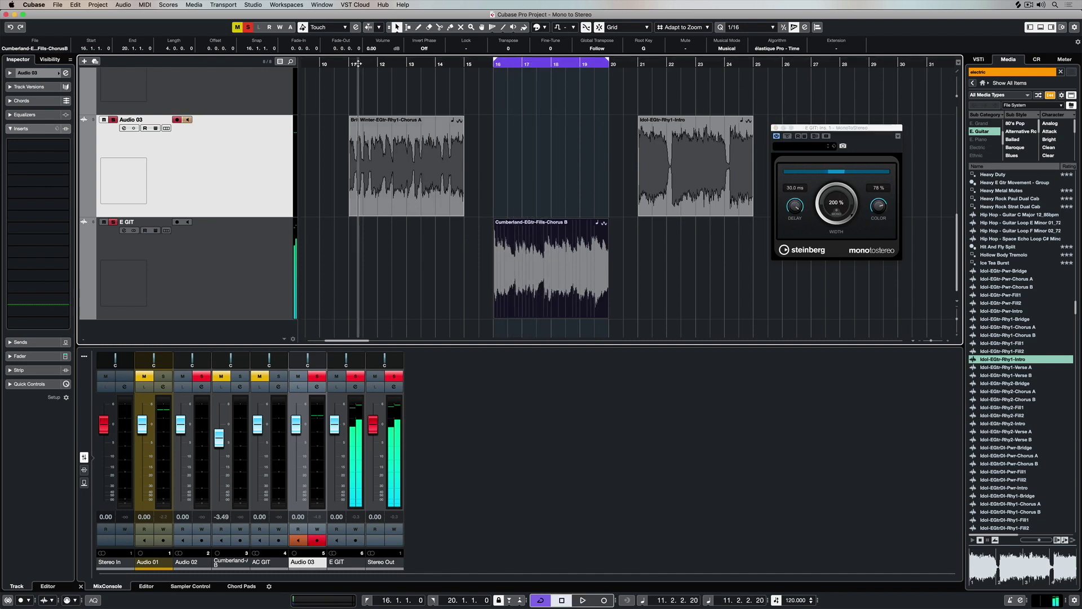
click(385, 143)
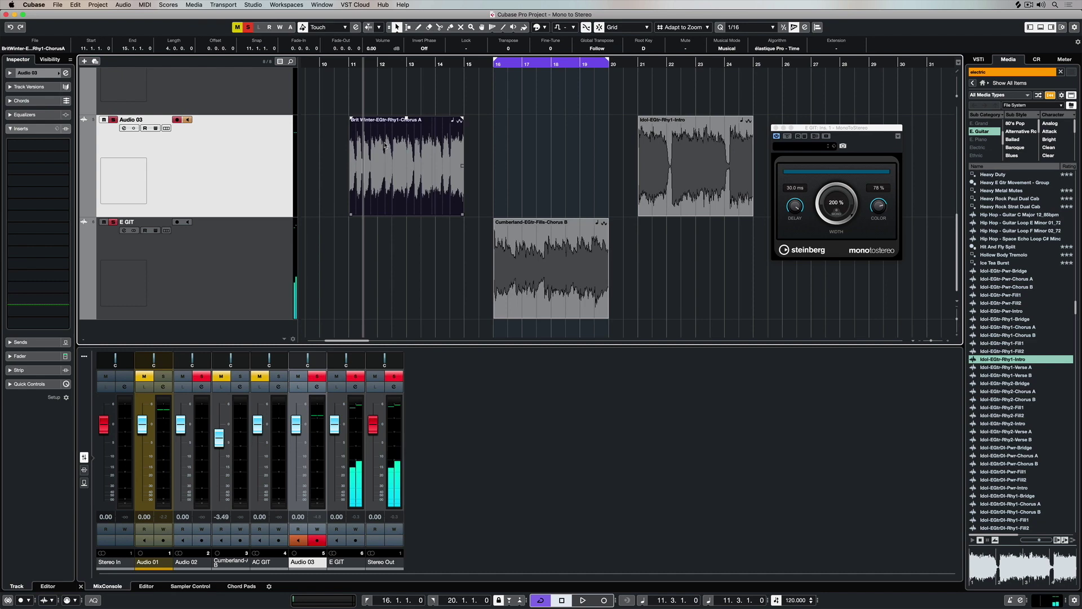
key(p)
key(space)
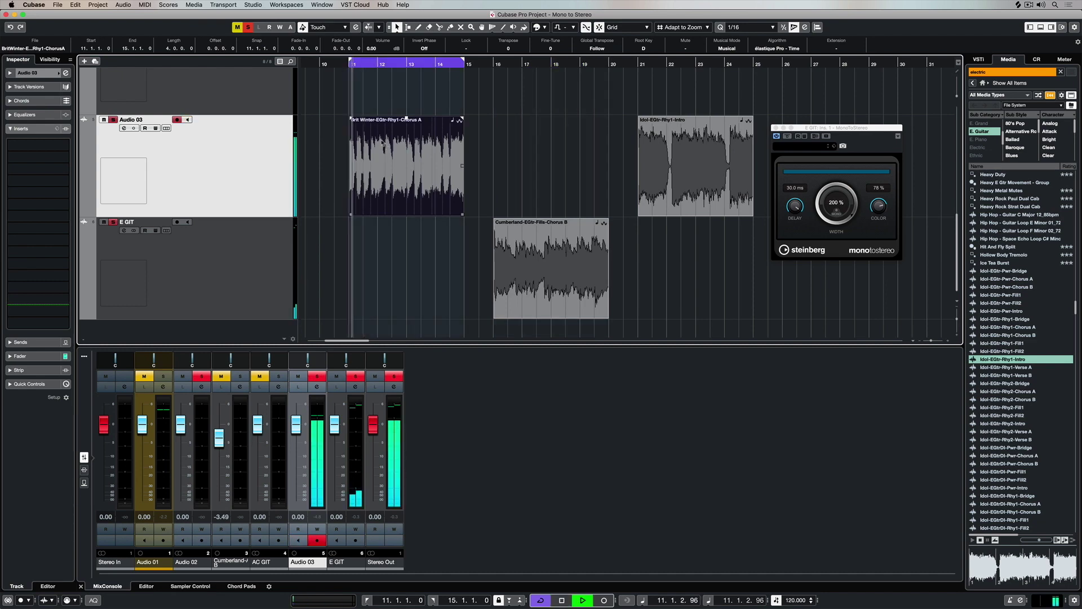
drag(401, 150, 398, 270)
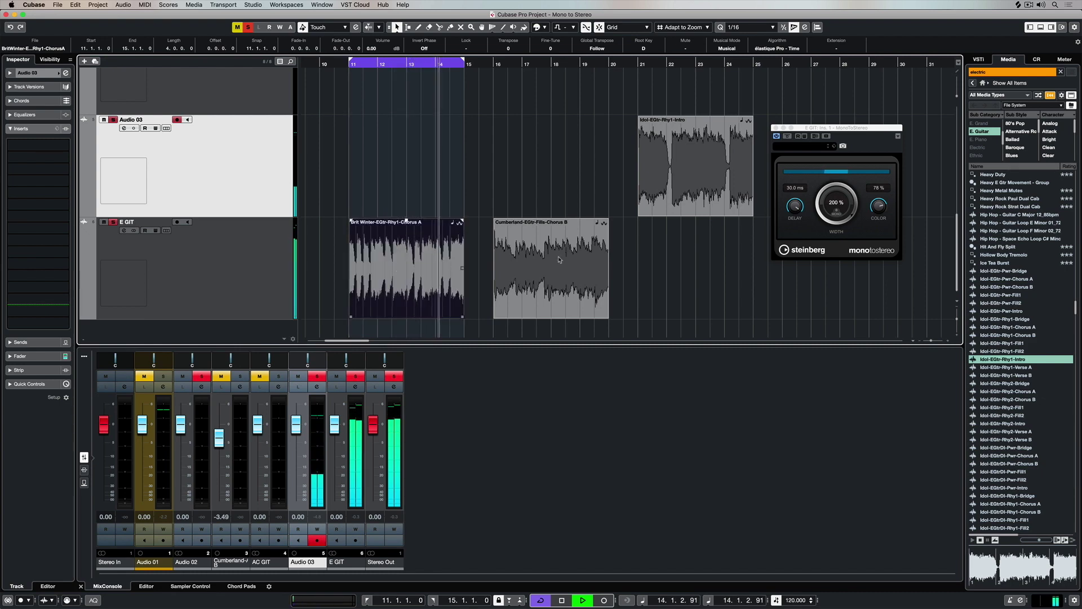
mouse_move(831, 206)
mouse_down()
mouse_move(826, 268)
mouse_move(825, 204)
mouse_up()
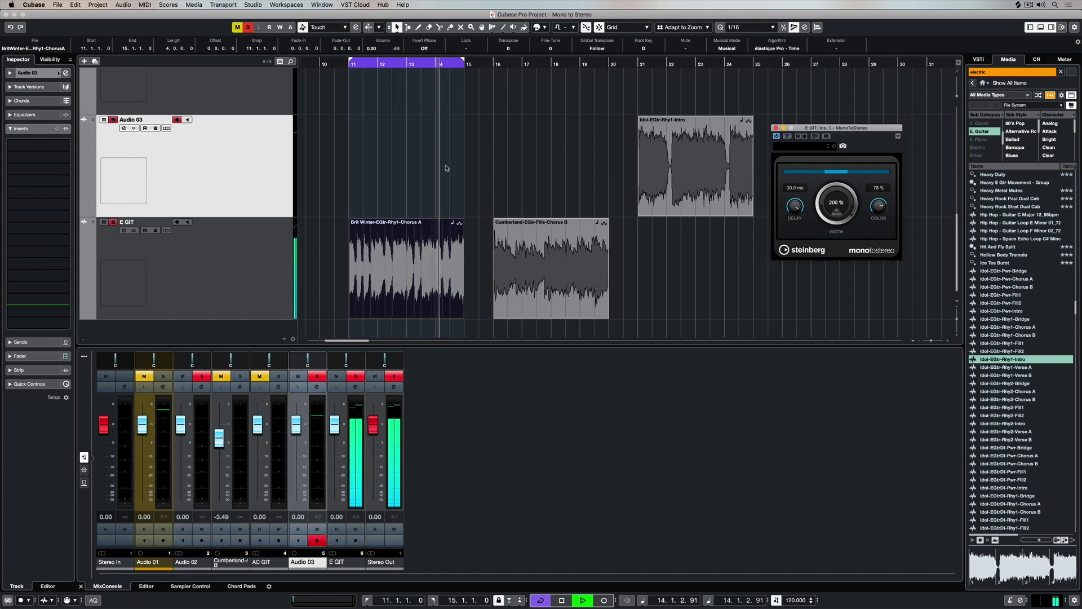
key(space)
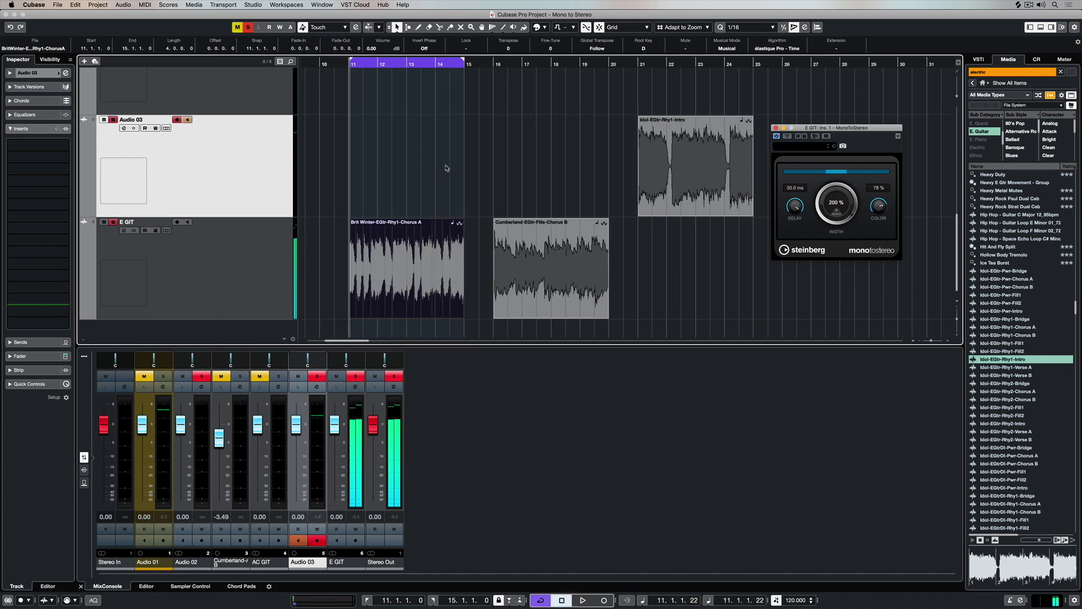
Clear the existing solos, solo the Audio 01 track and play its vocal clip from the project start
scroll(445, 168, up, 5)
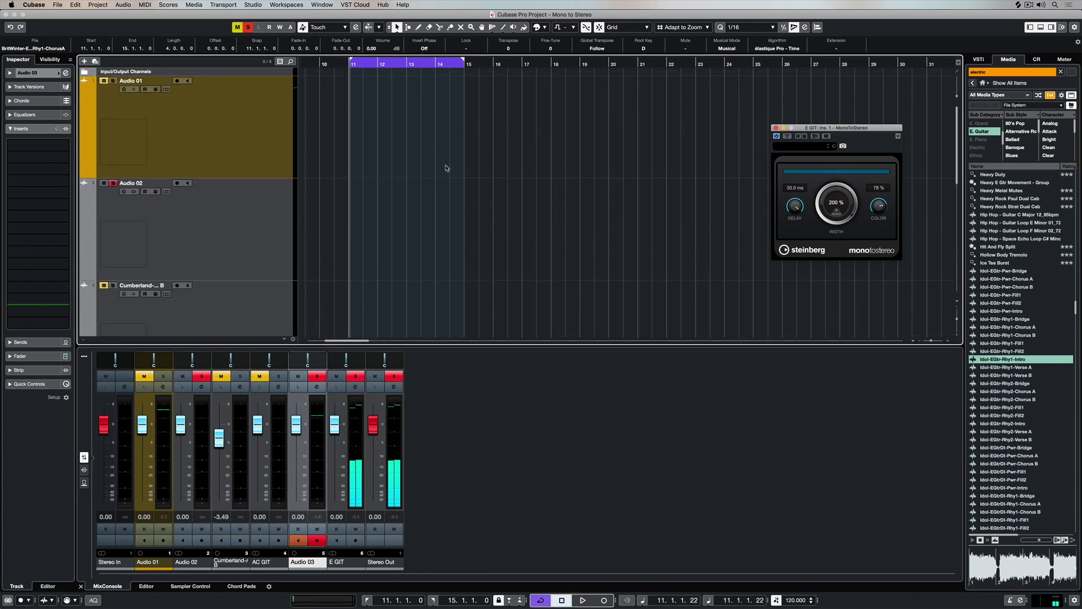
scroll(445, 167, left, 10)
click(404, 142)
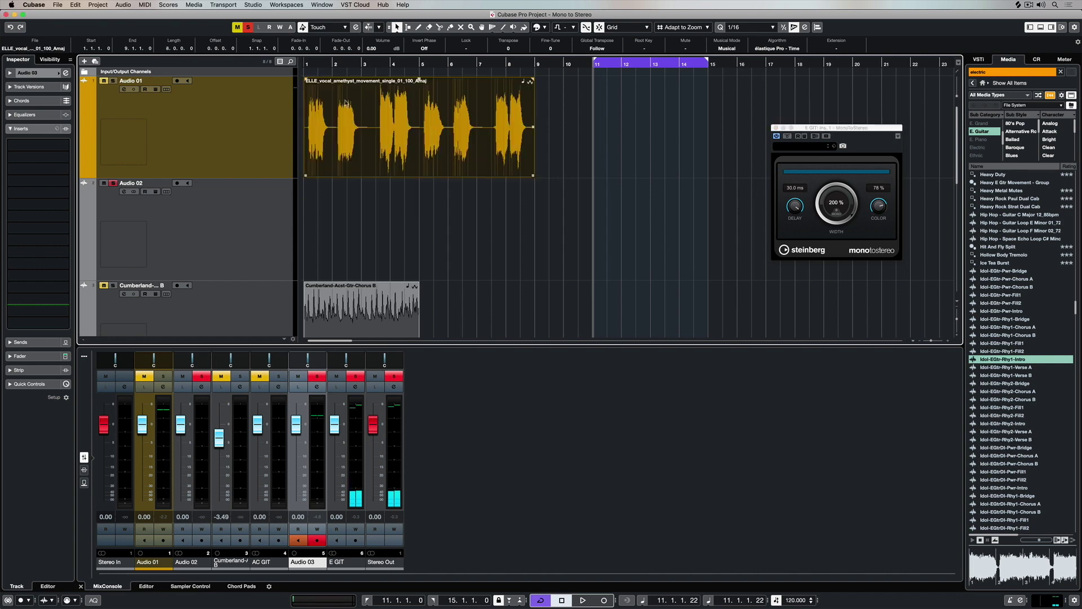
click(248, 27)
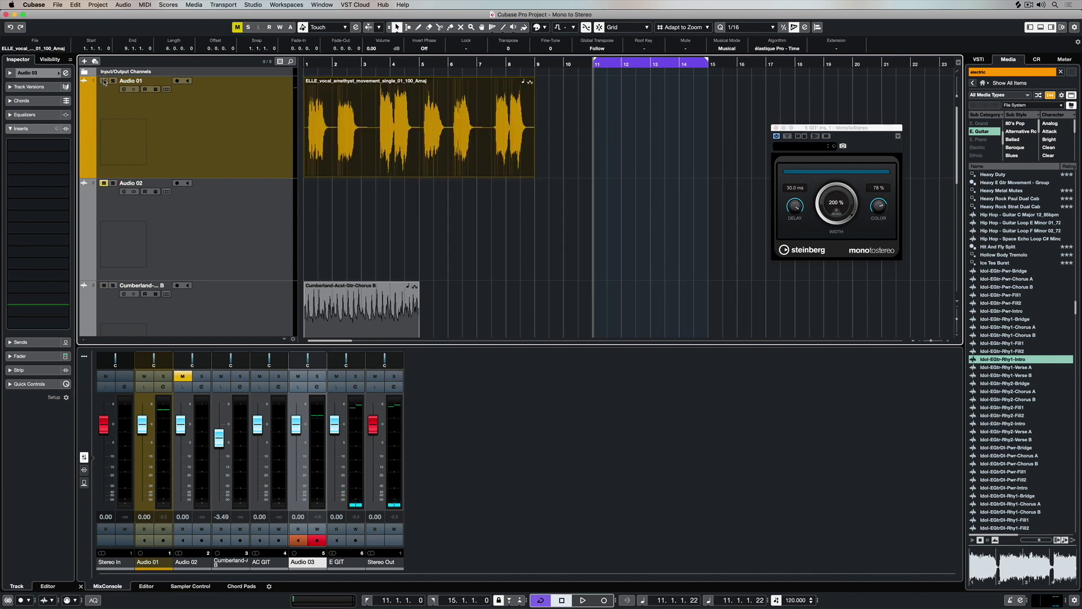
key(Home)
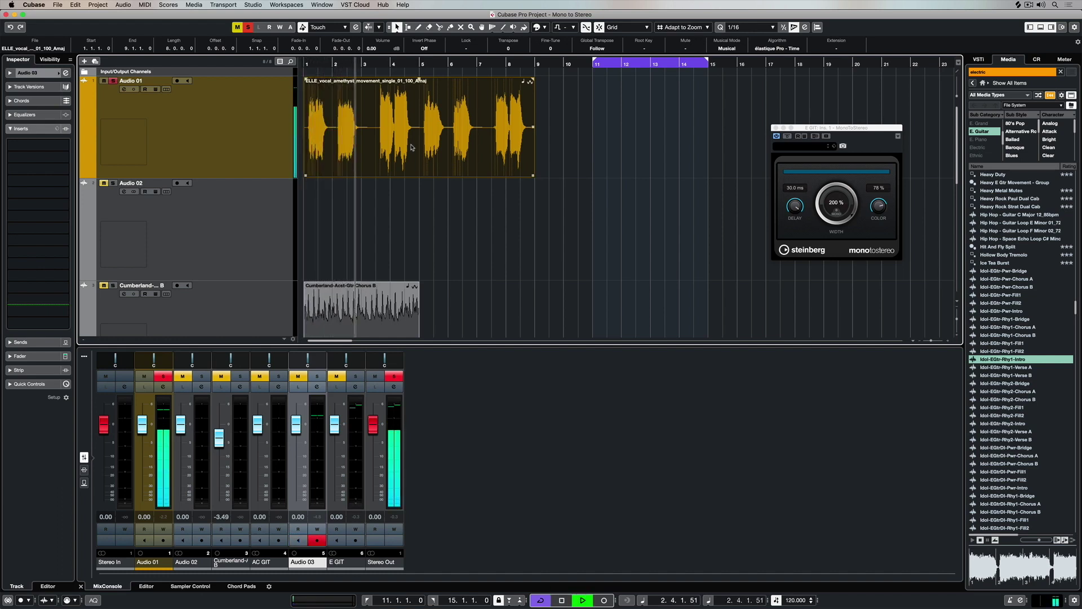
right_click(231, 129)
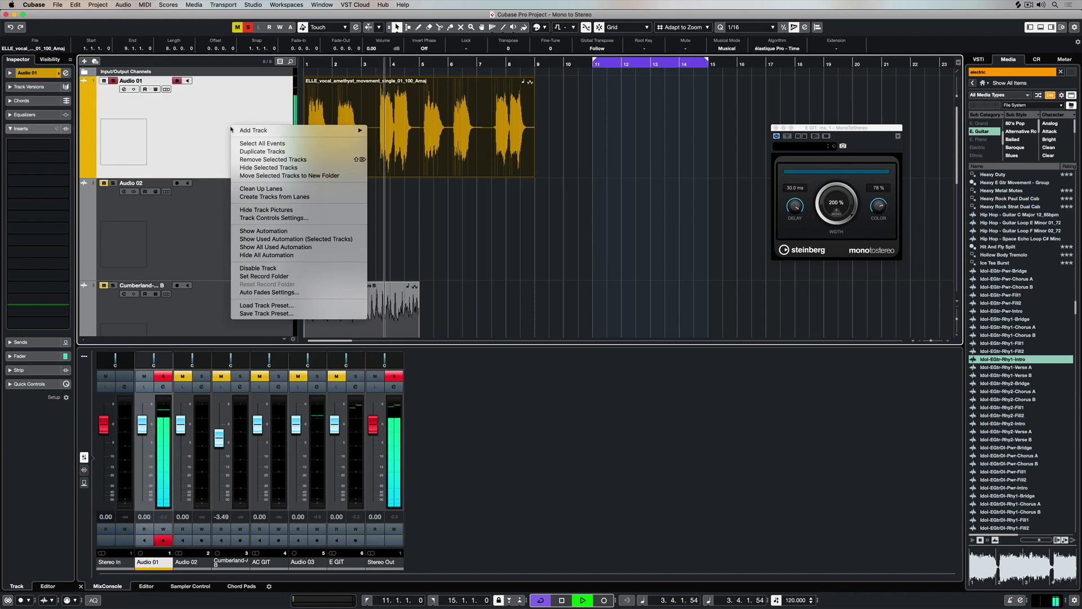
click(225, 108)
key(space)
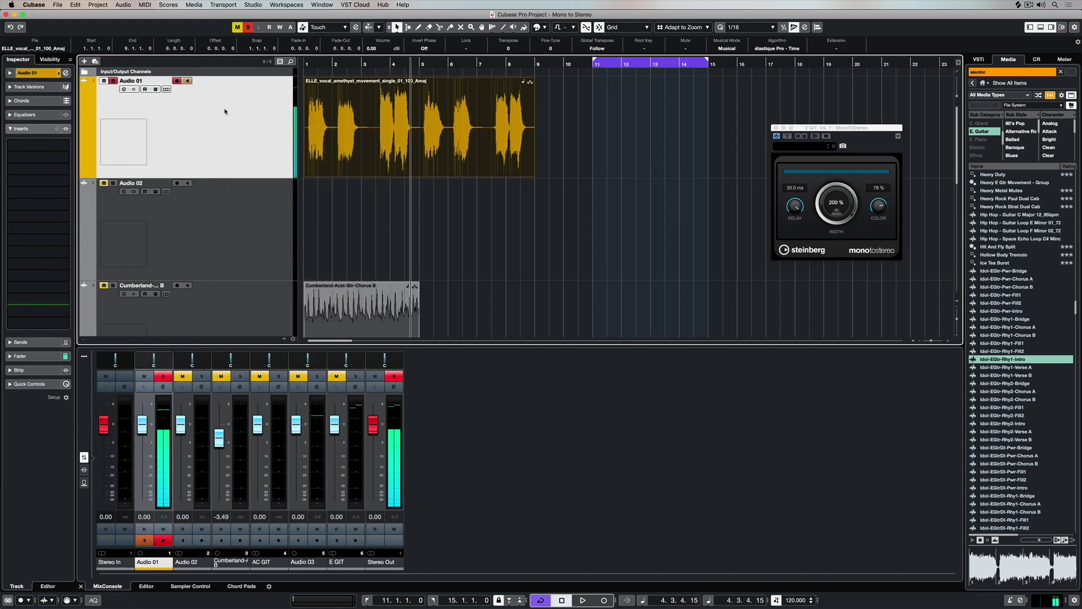
Add a stereo audio track named VOCAL below Audio 01 and solo it
right_click(225, 109)
mouse_move(247, 114)
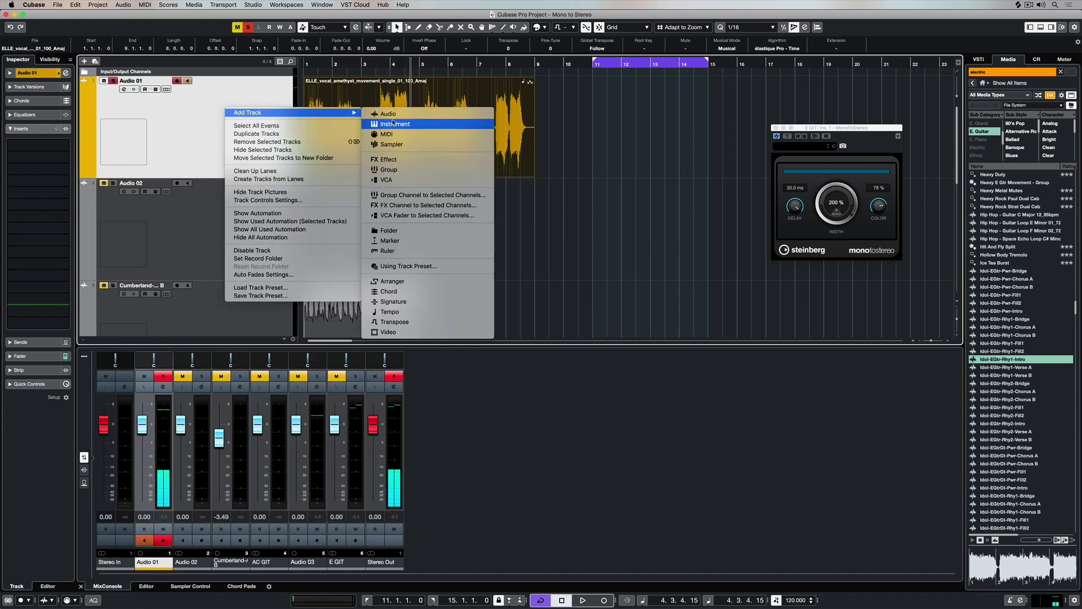
click(388, 114)
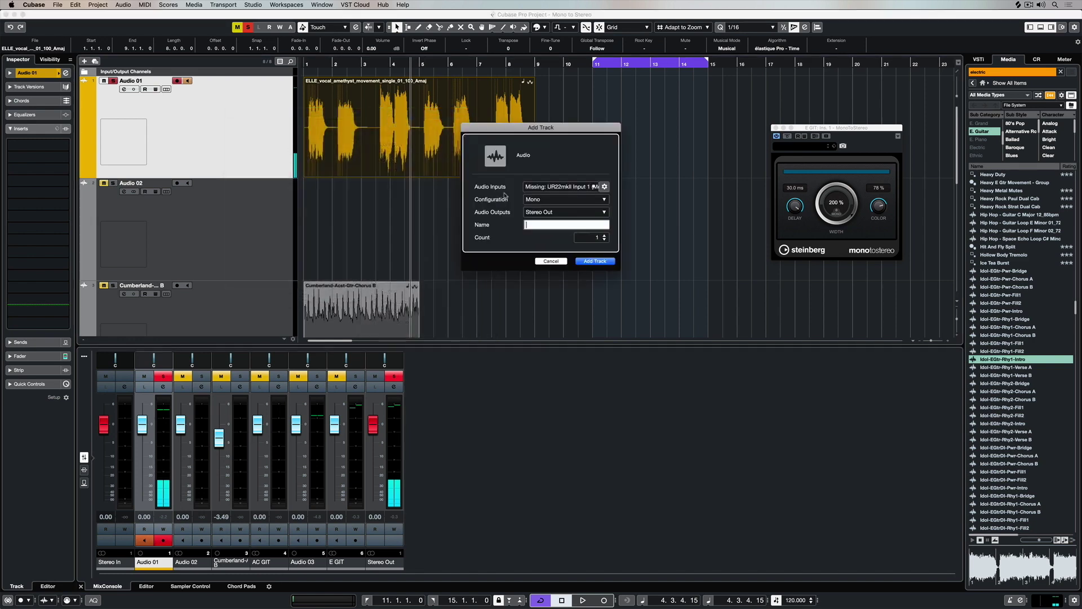
click(539, 201)
click(542, 208)
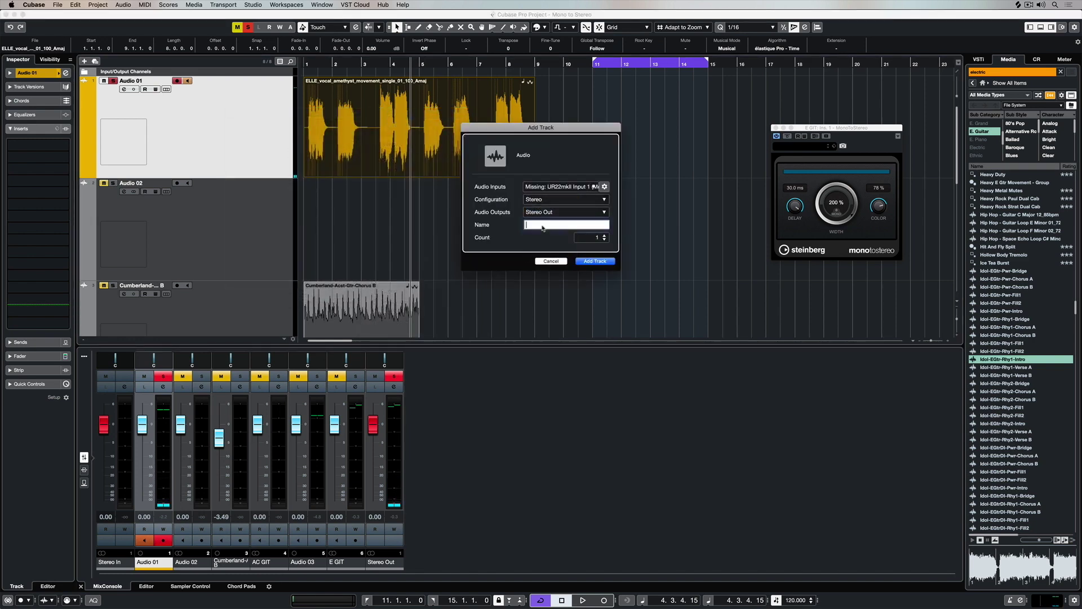
key(Return)
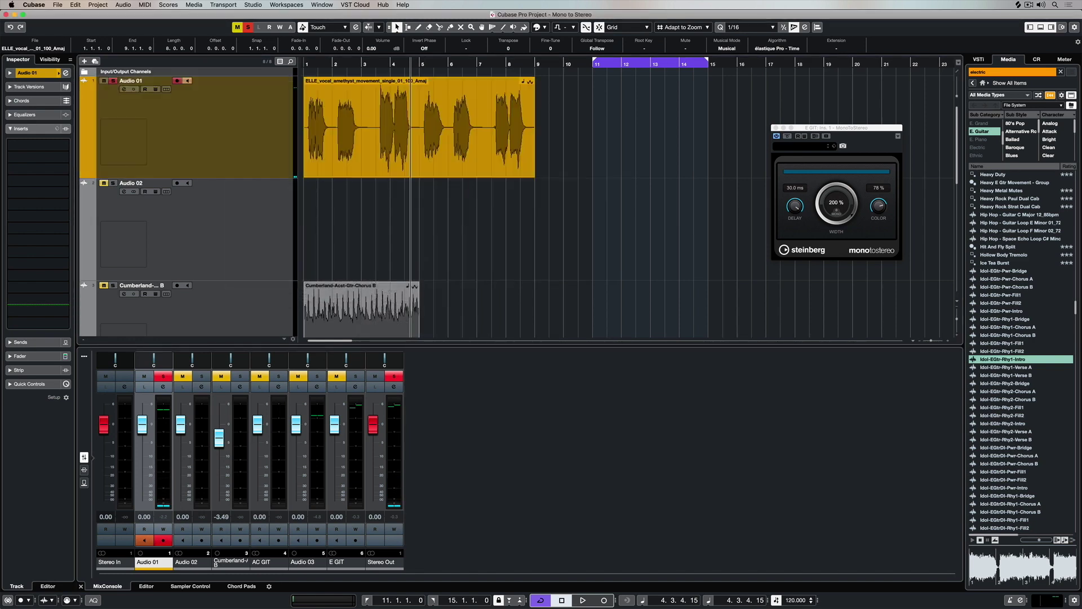
click(103, 184)
Insert MonoToStereo on the VOCAL track and move the vocal clip from Audio 01 onto that track
click(65, 146)
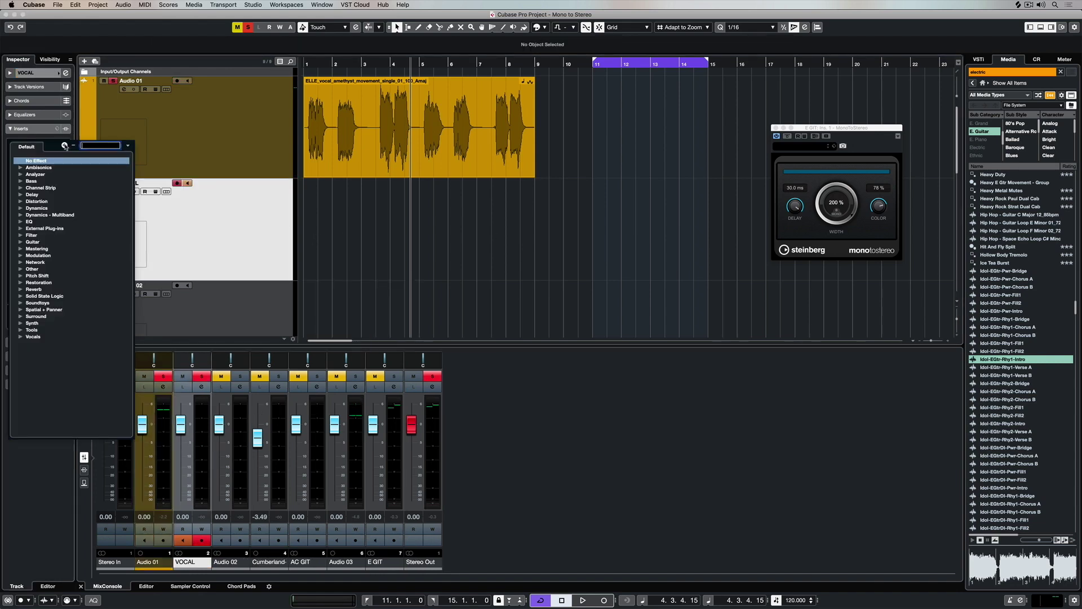
text(mono to)
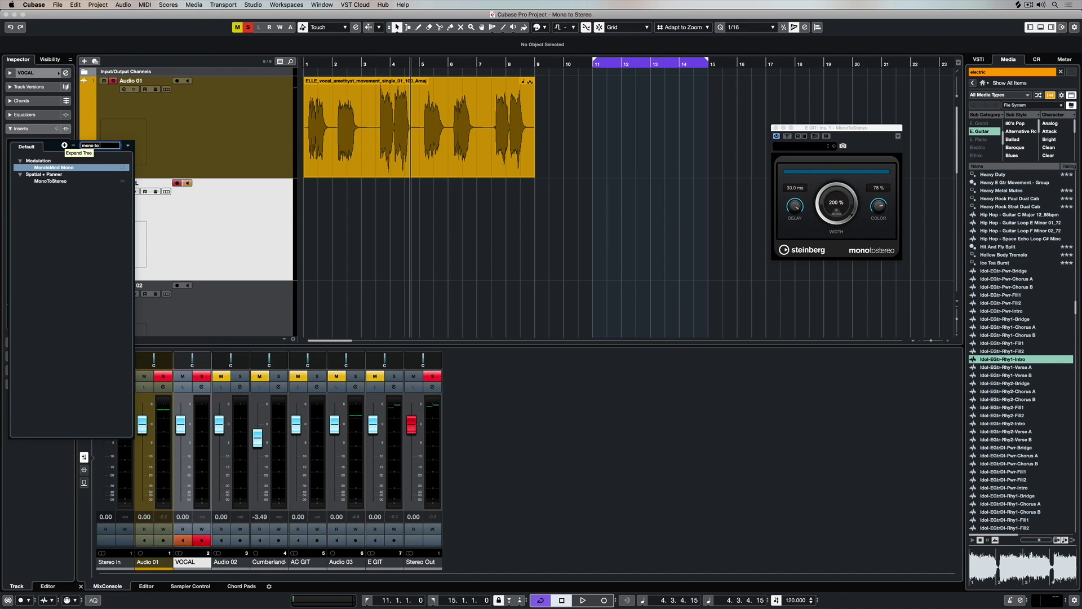
click(41, 181)
drag(312, 176, 328, 212)
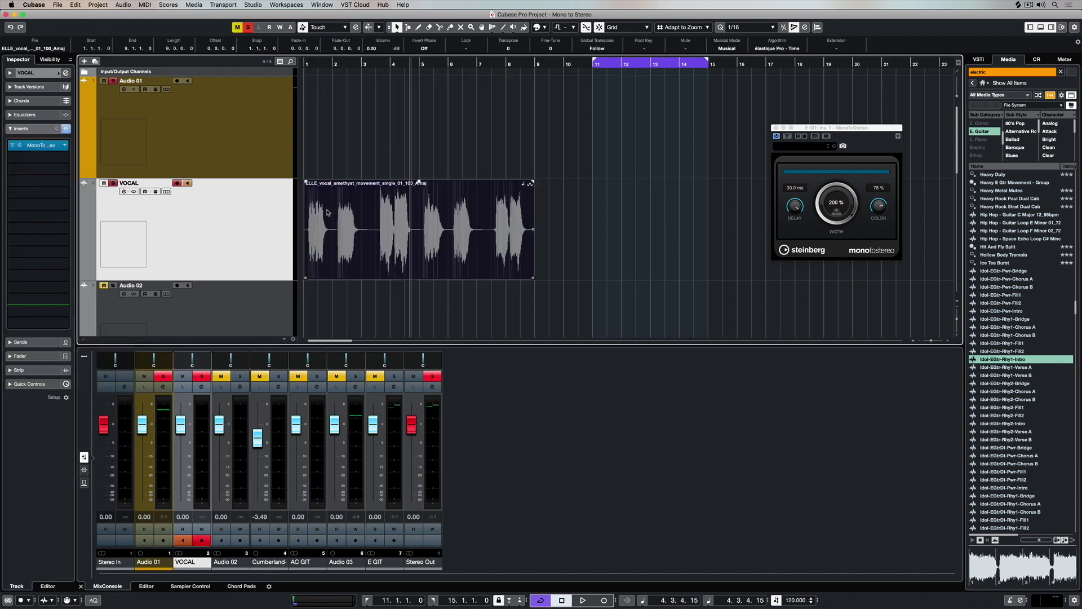
Show only the VOCAL track's MonoToStereo window, clear of the vocal clip, and set its width to 0%
click(19, 145)
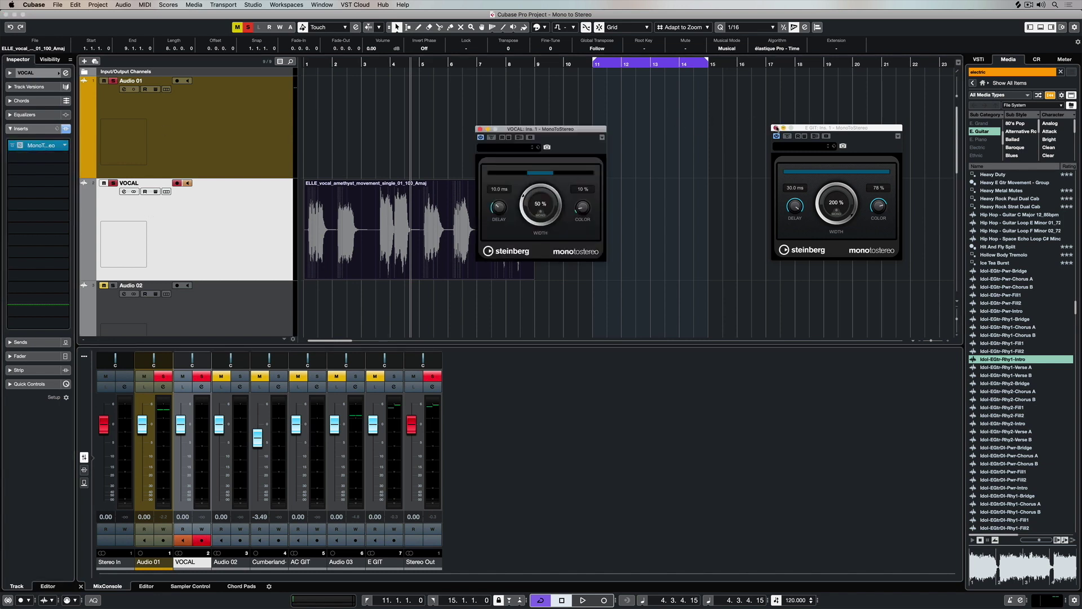
click(776, 128)
drag(541, 129, 722, 112)
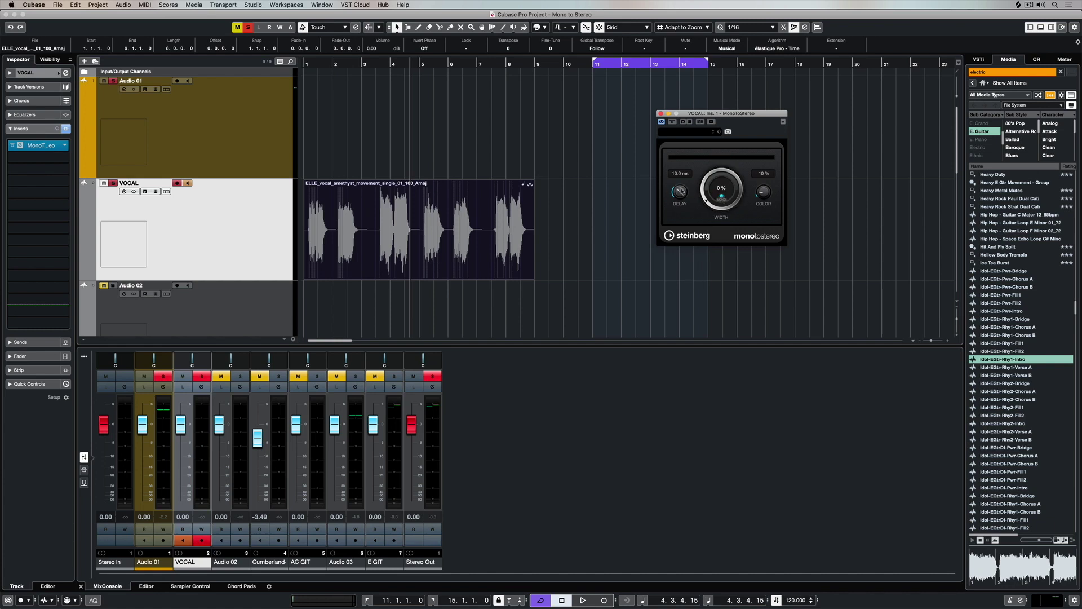
Play the vocal clip, raise the VOCAL track's MonoToStereo width to 200% and restart playback from the project start
key(space)
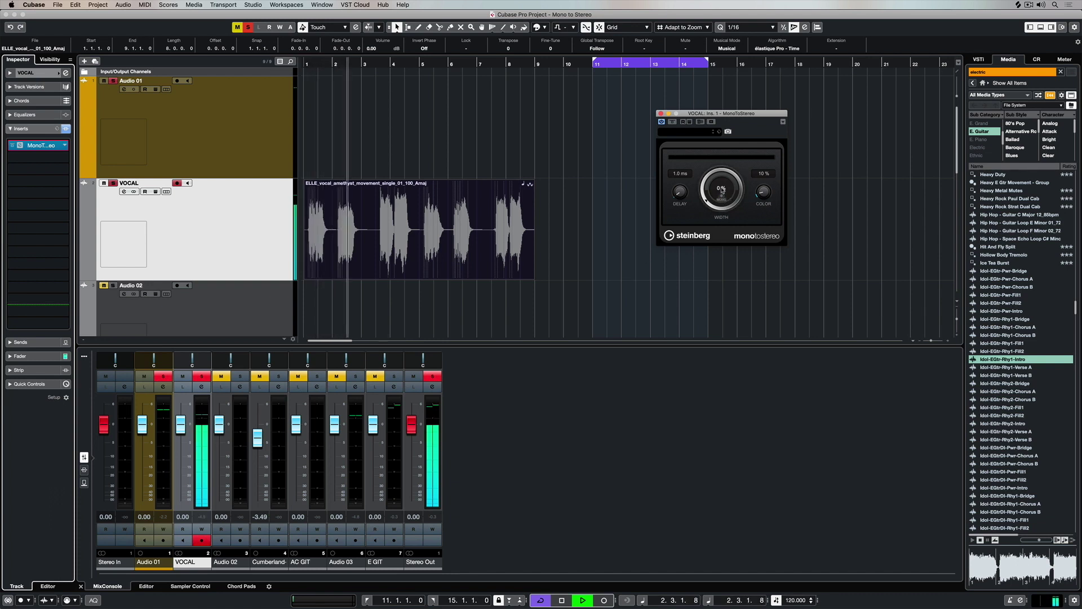
drag(721, 193, 716, 97)
key(period)
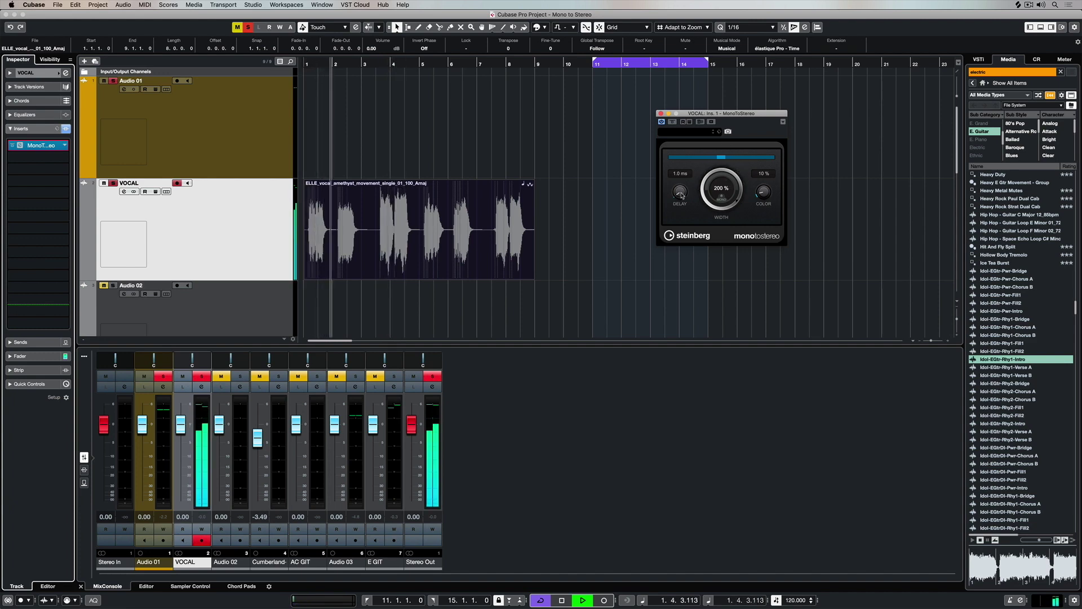
Set the VOCAL track's MonoToStereo delay to 30 ms and color to 59% during playback, and stop the transport
drag(680, 191, 694, 115)
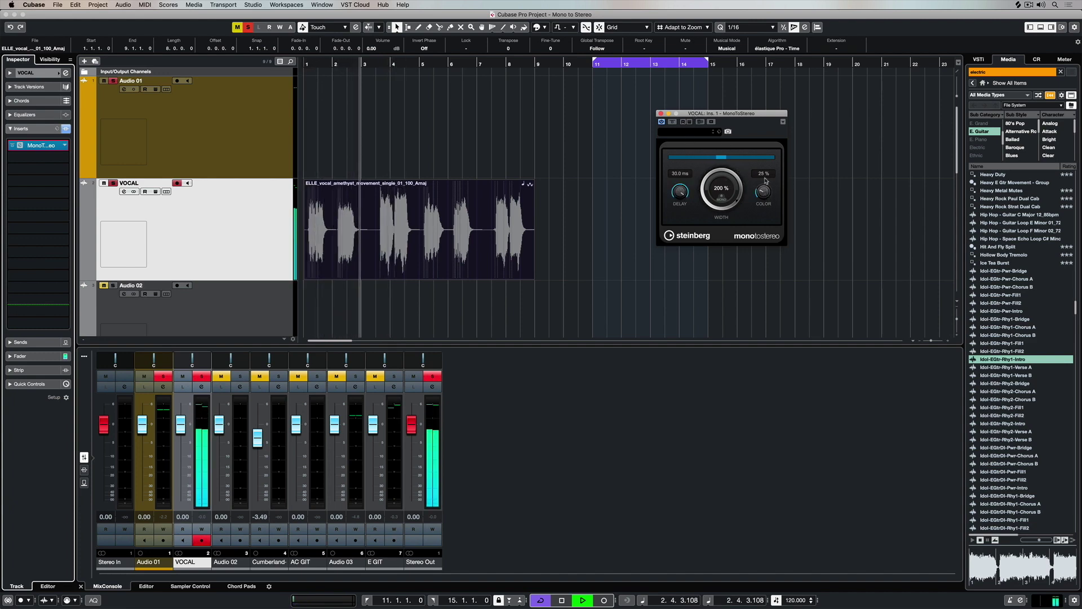
drag(765, 179, 767, 152)
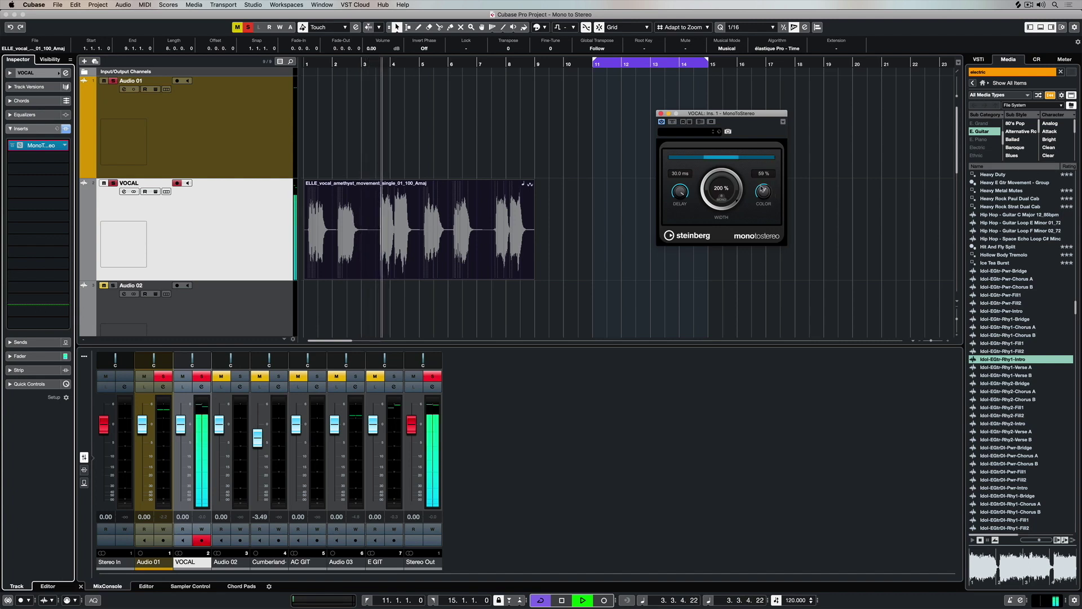
click(721, 197)
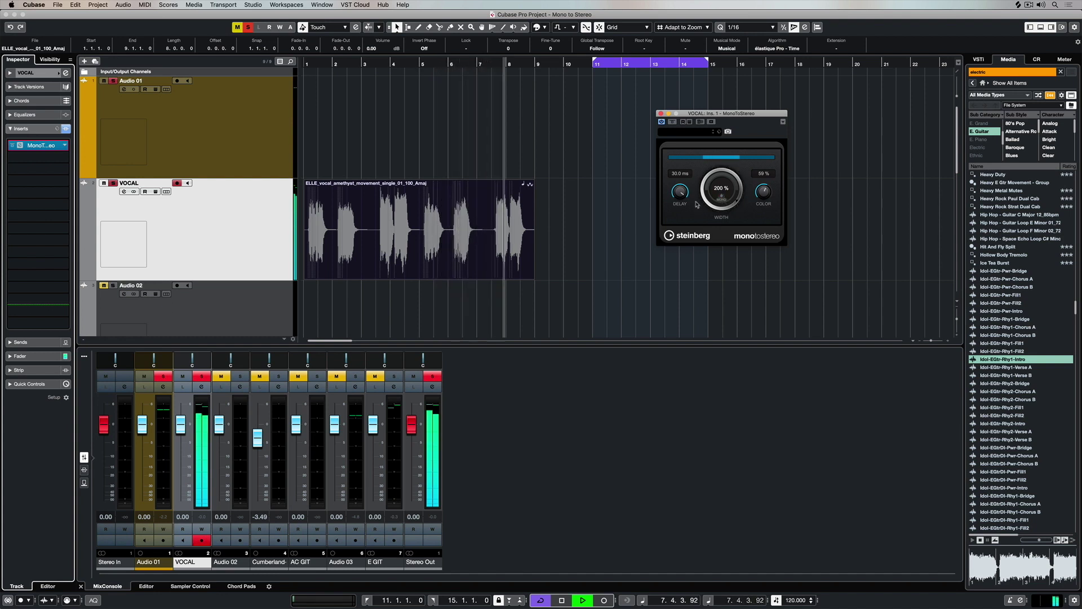
key(space)
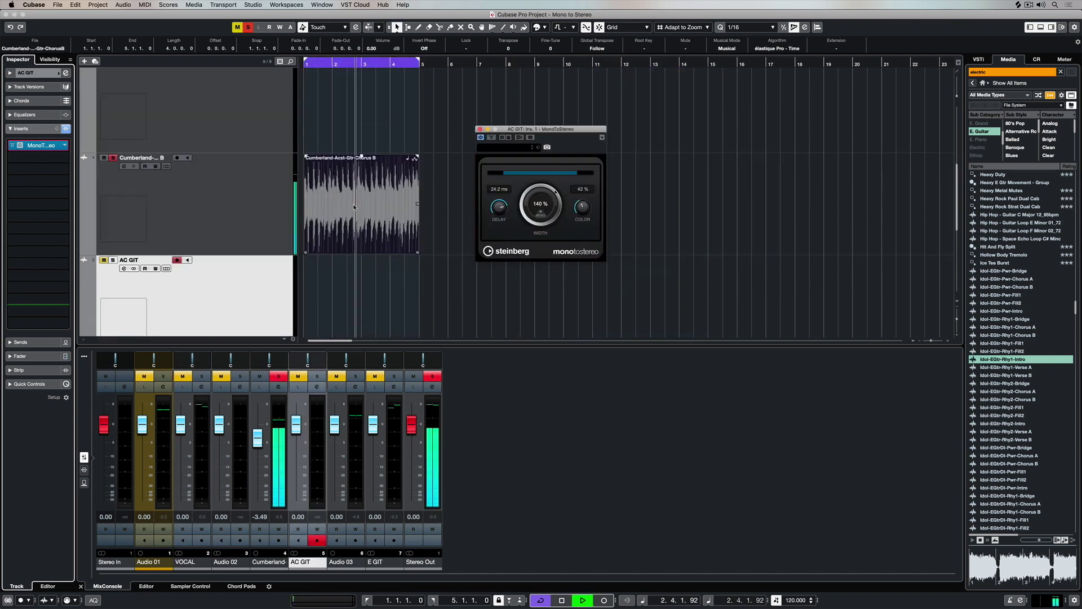
Solo the AC GIT track and move the Cumberland-Acst-Gtr-Chorus B clip onto it at the same bar position
click(114, 261)
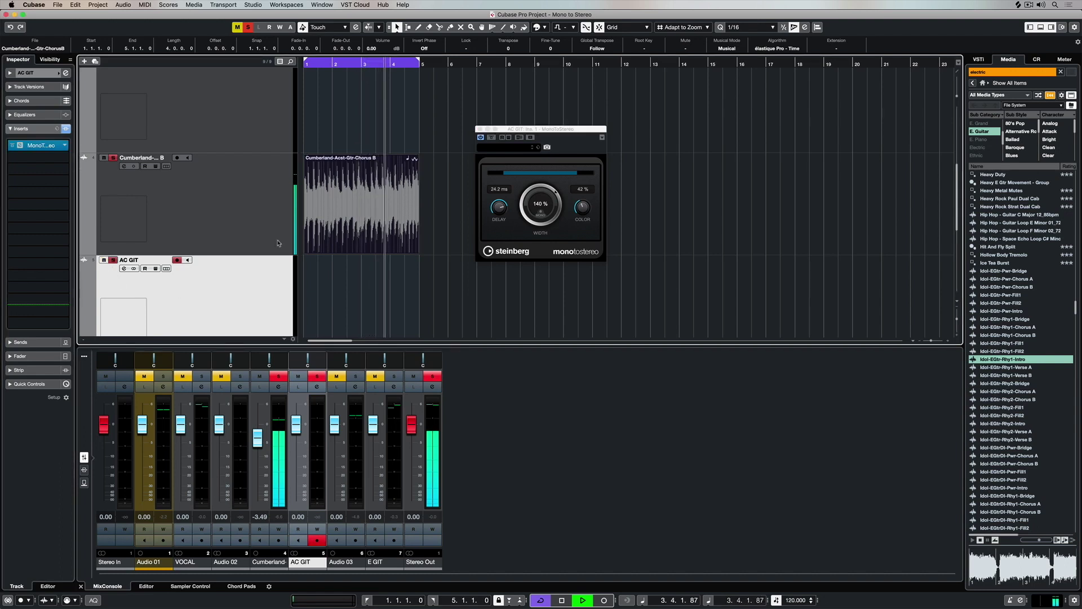
click(397, 207)
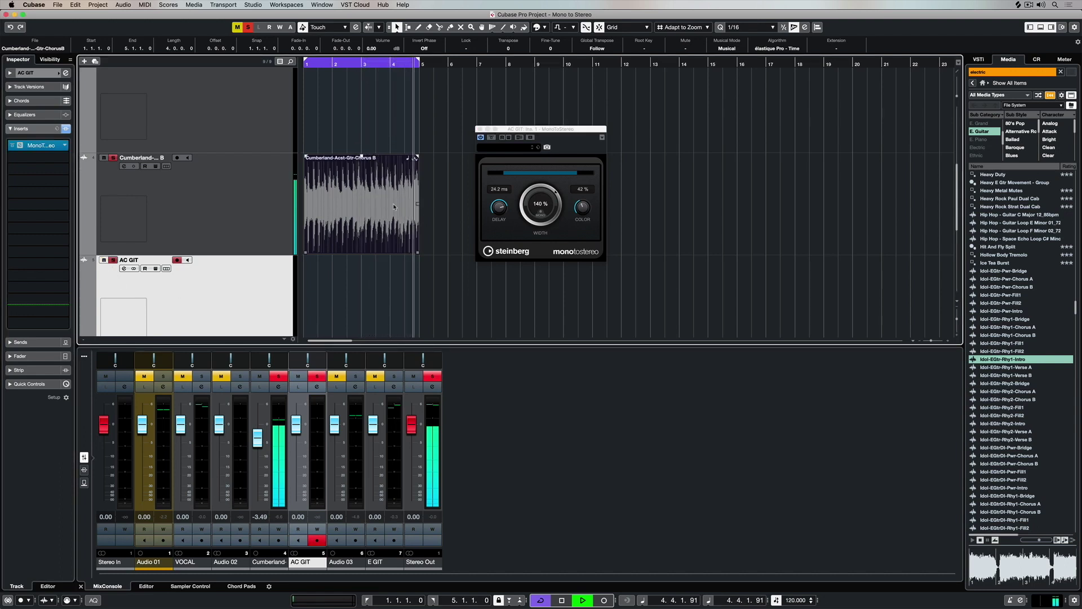
drag(393, 207, 376, 275)
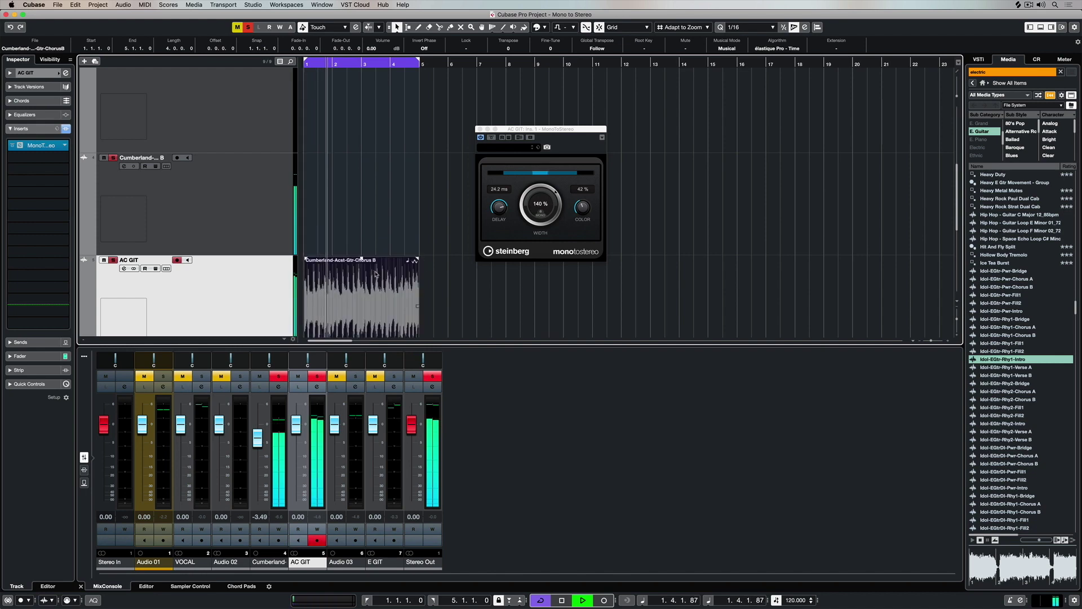
Raise the AC GIT track's MonoToStereo width to 200% and sweep its color up and down, ending at 0%
drag(542, 203, 552, 144)
drag(582, 208, 568, 240)
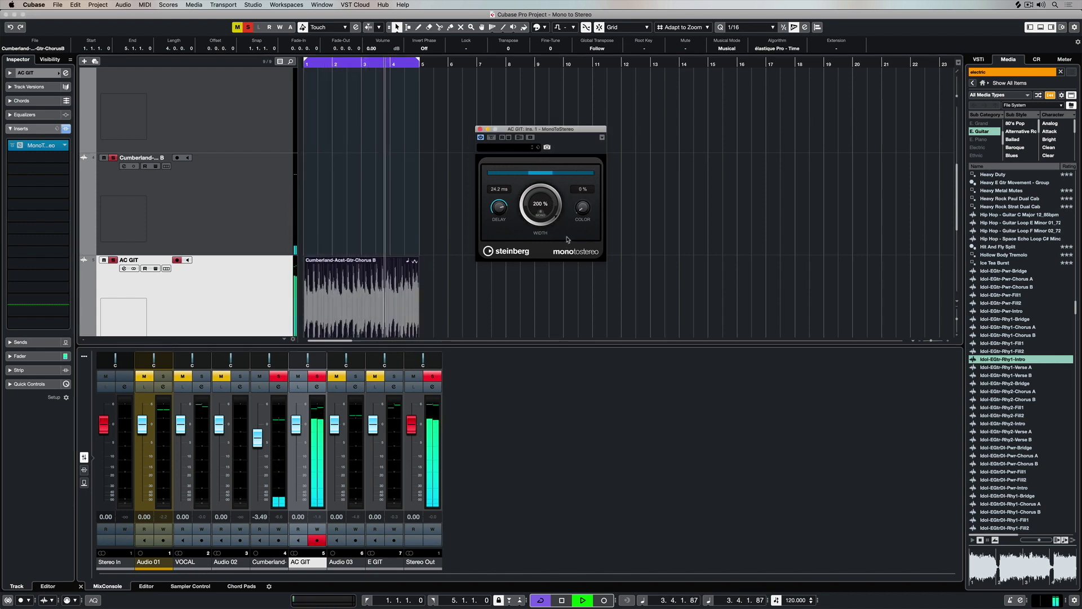
drag(582, 207, 577, 106)
drag(583, 207, 562, 277)
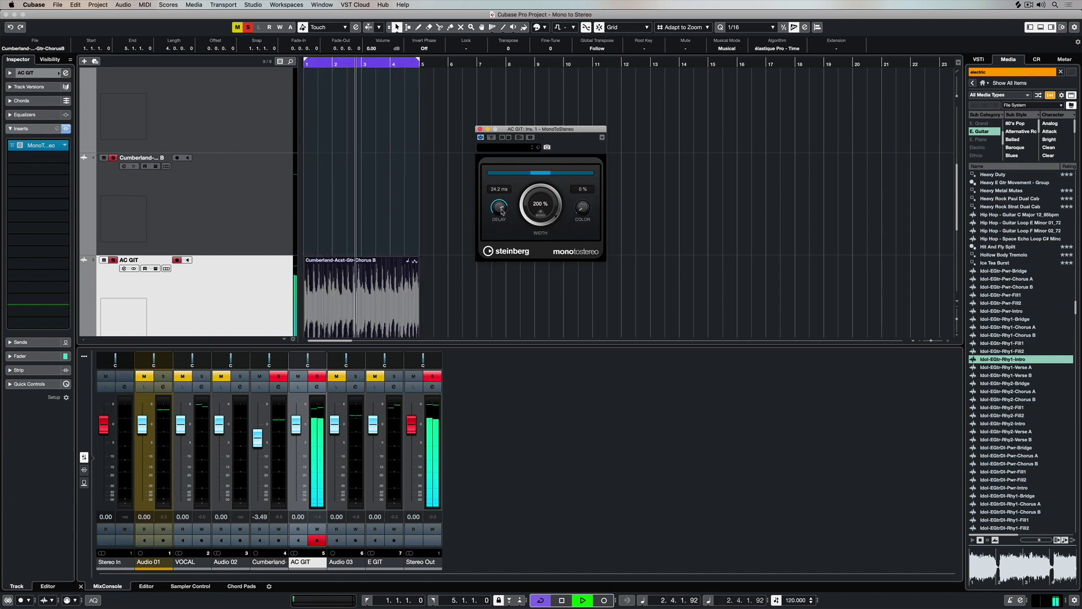
Lower the AC GIT track's MonoToStereo delay to 1 ms, set its color to 80%, and raise the delay again
drag(502, 208, 496, 310)
drag(582, 207, 578, 133)
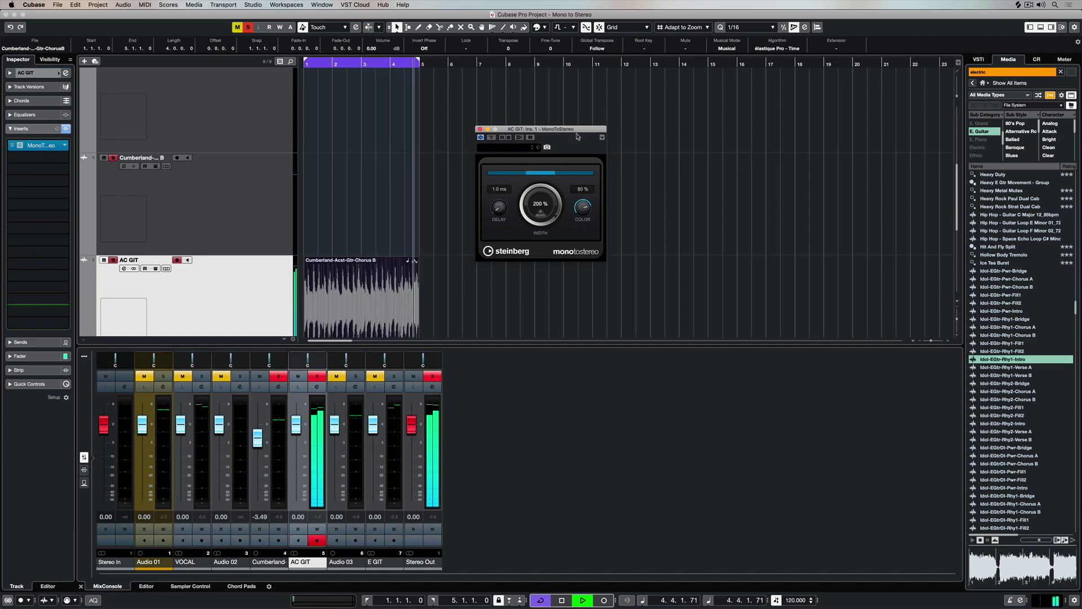
drag(501, 207, 533, 76)
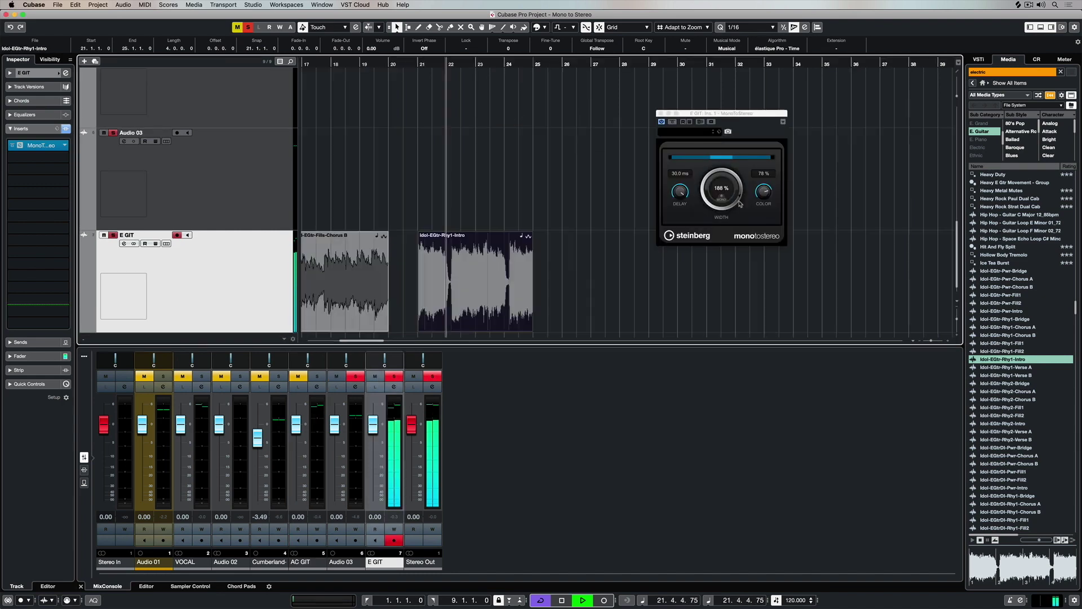
Sweep the E GIT track's MonoToStereo width down and back up to 194%, and set the loop range to the Idol-EGtr-Rhy1-Intro clip
drag(740, 204, 704, 291)
drag(712, 243, 729, 108)
key(p)
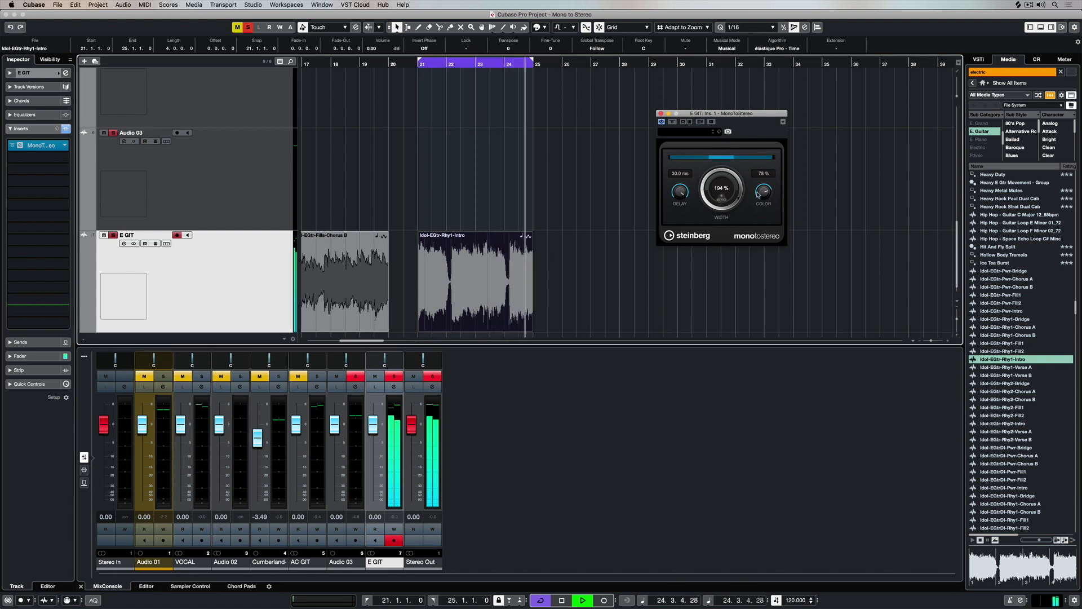
Sweep the E GIT track's MonoToStereo color down, up and down again while the clip loops, ending at 0%
drag(761, 195, 745, 219)
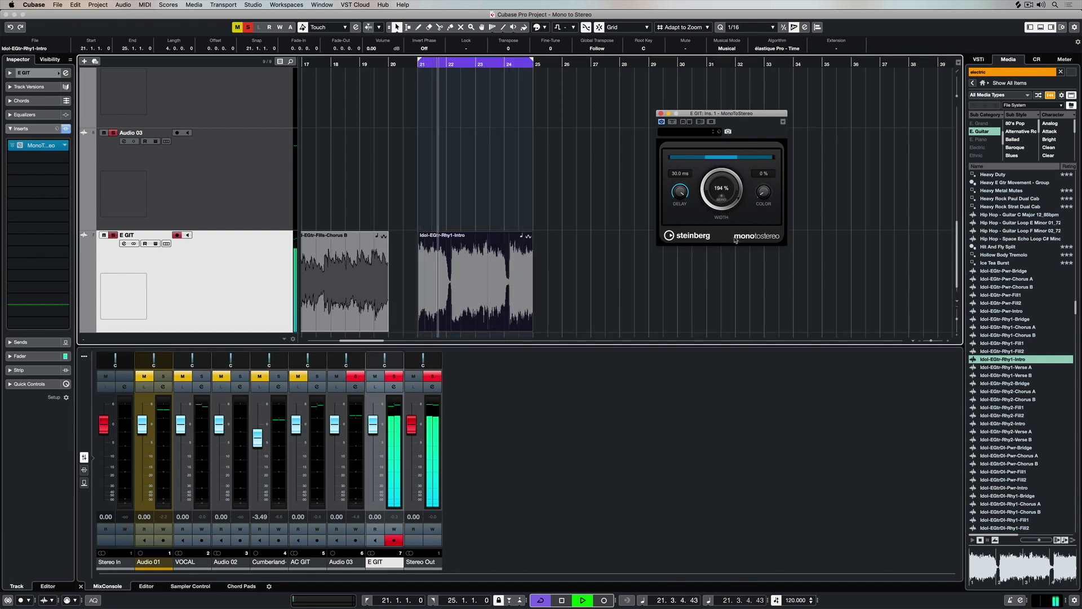
drag(764, 175, 767, 157)
drag(761, 110, 754, 192)
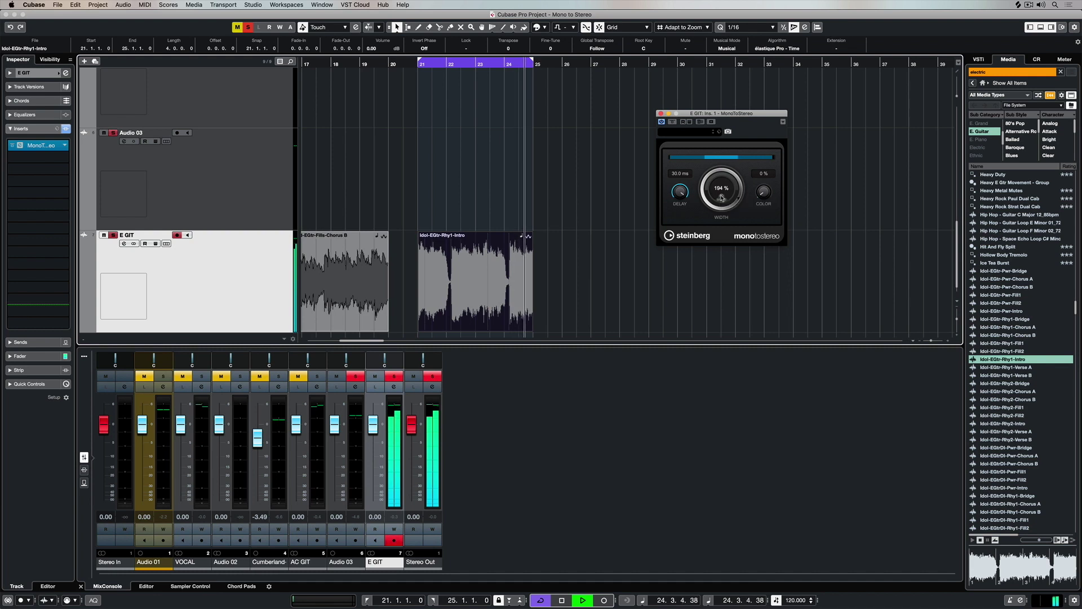